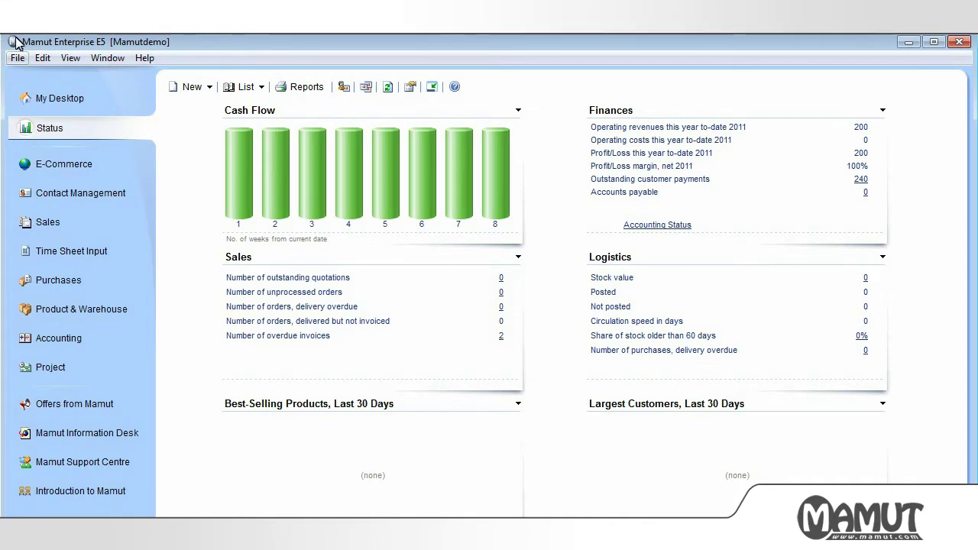
{"action": "left_click", "coordinate": [17, 59]}
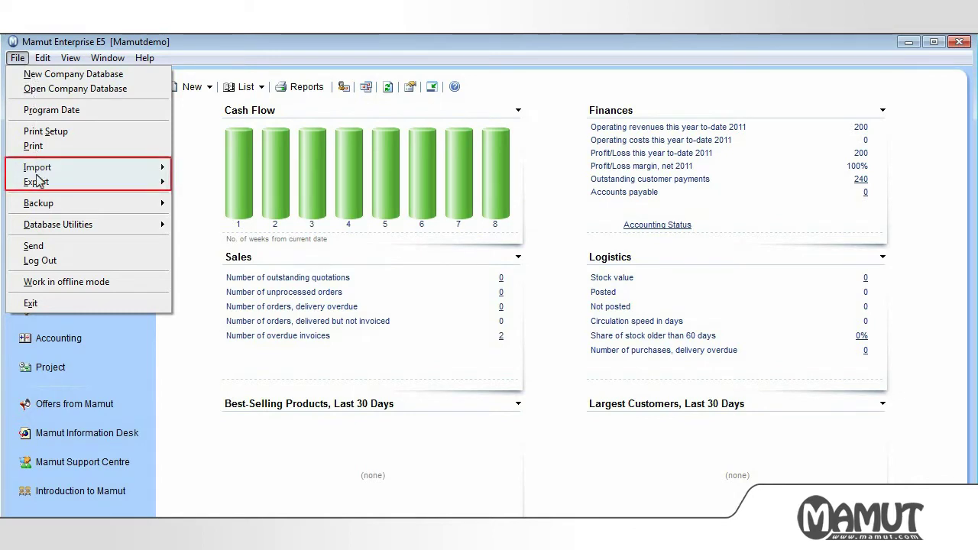
{"action": "mouse_move", "coordinate": [37, 185]}
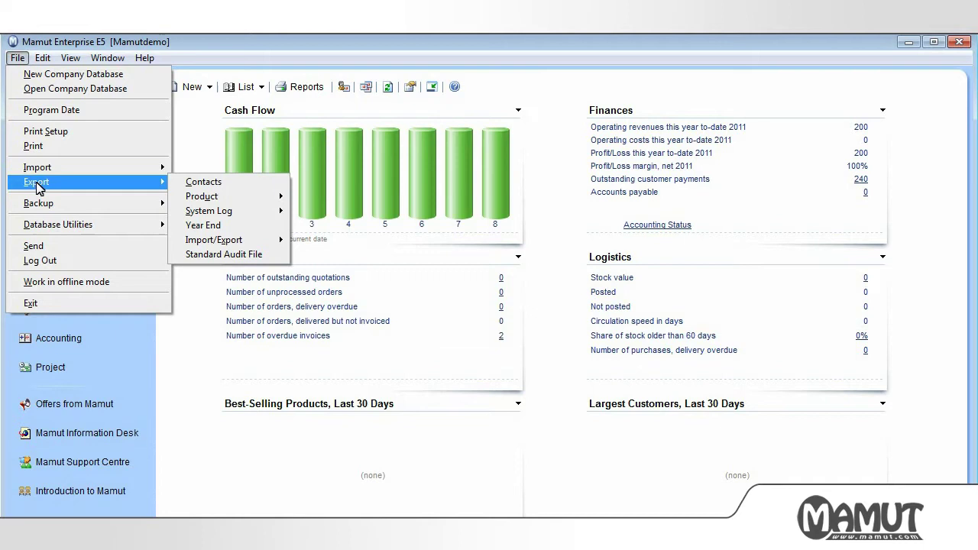
{"action": "mouse_move", "coordinate": [45, 209]}
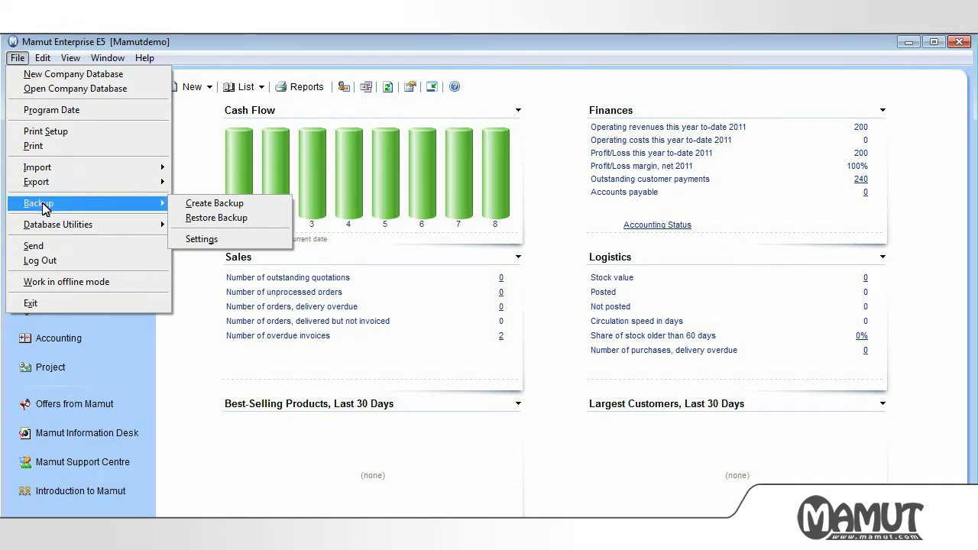
{"action": "mouse_move", "coordinate": [55, 229]}
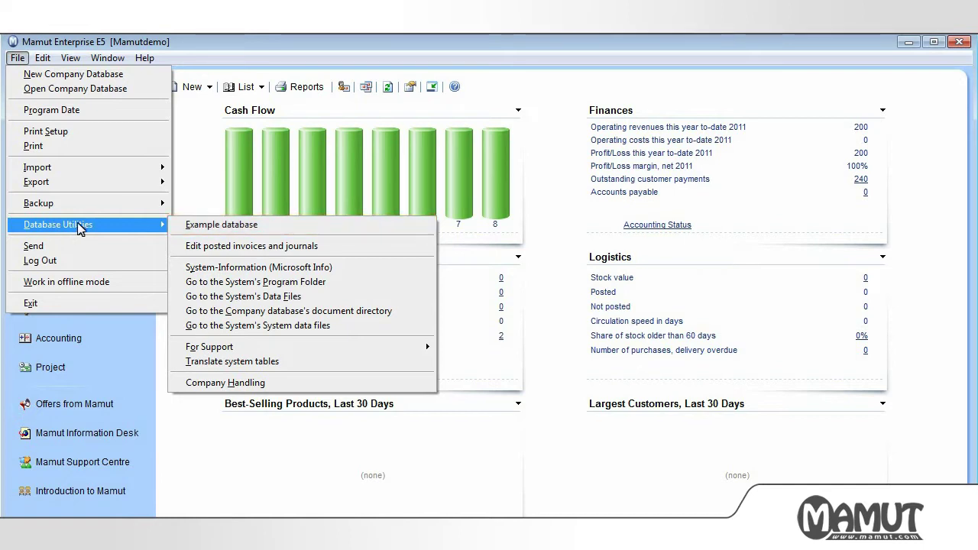
{"action": "left_click", "coordinate": [191, 188]}
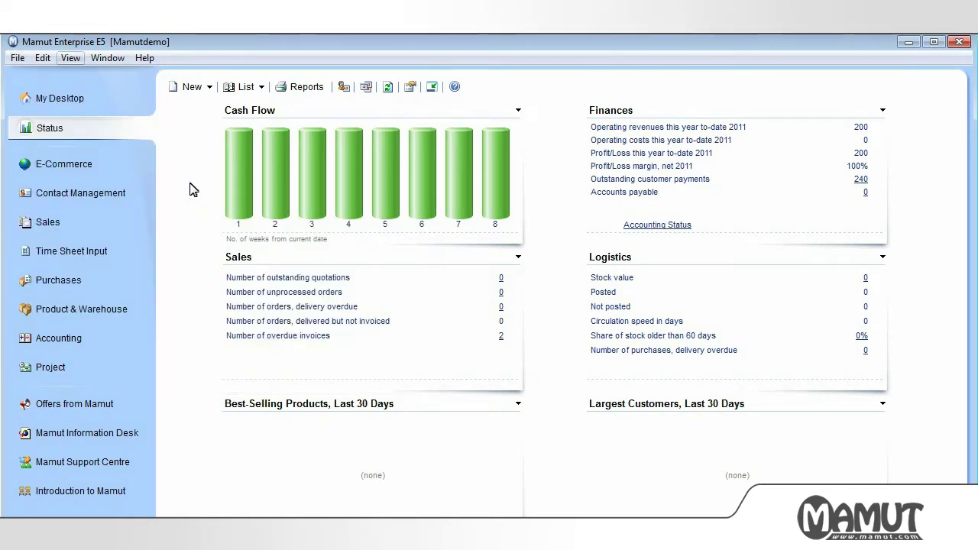
{"action": "left_click", "coordinate": [70, 60]}
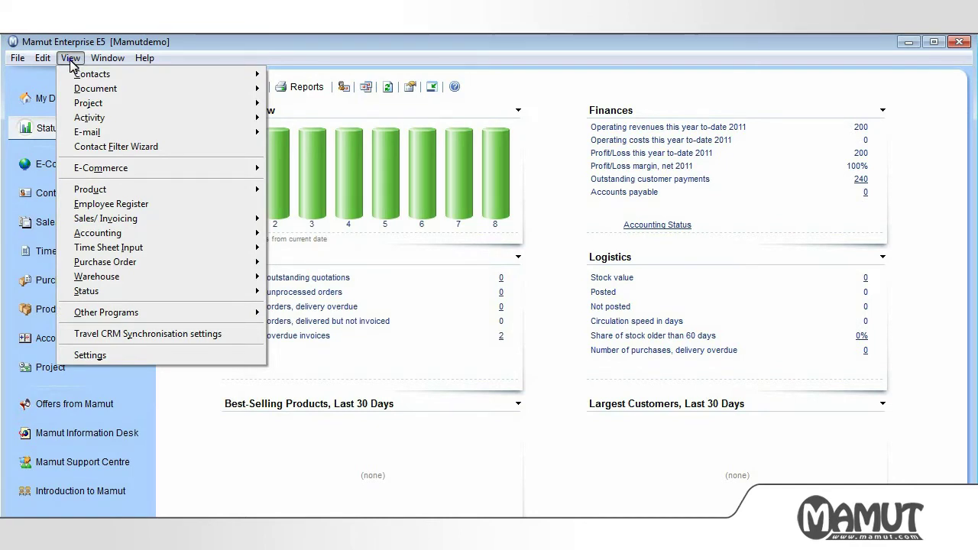
{"action": "left_click", "coordinate": [70, 60]}
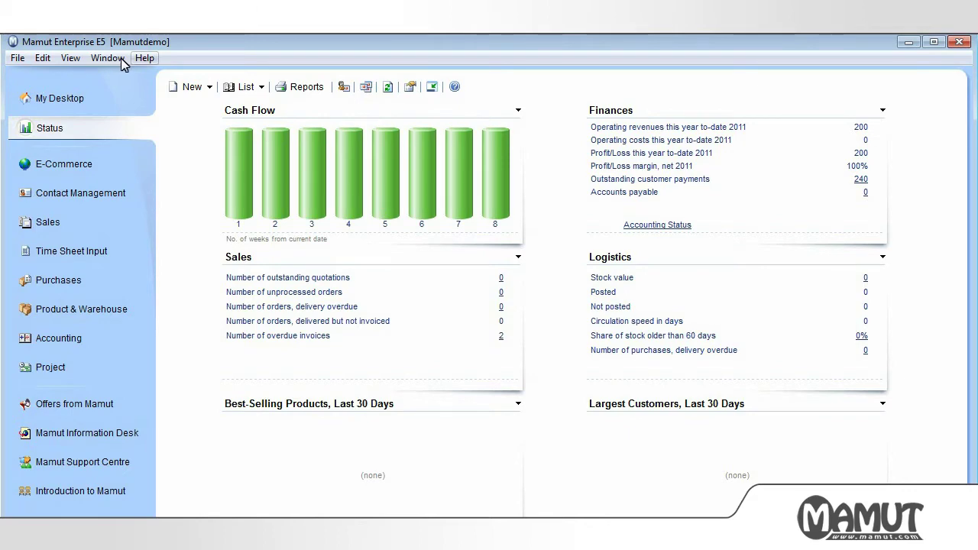
View the program's version, licence details and list of available modules in the About information, and close it.
{"action": "left_click", "coordinate": [143, 60]}
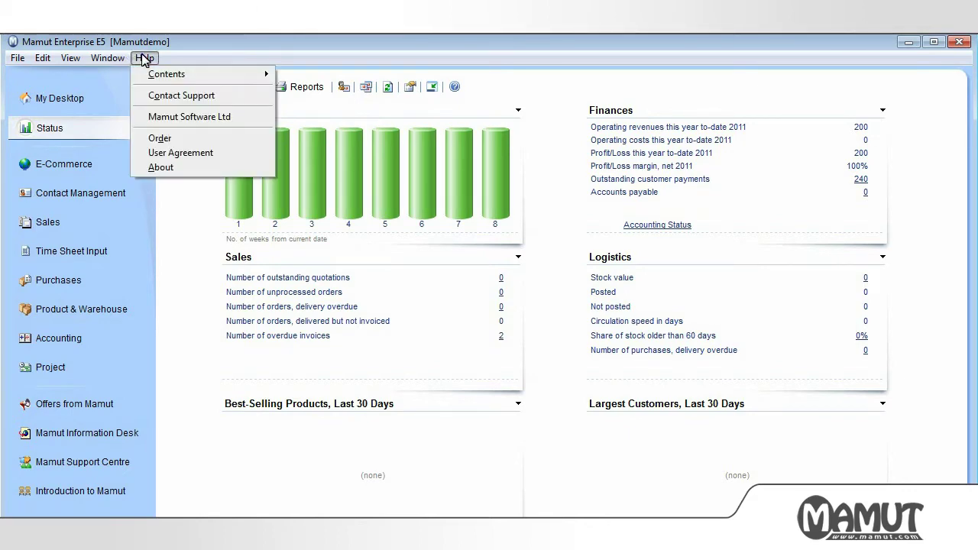
{"action": "left_click", "coordinate": [162, 168]}
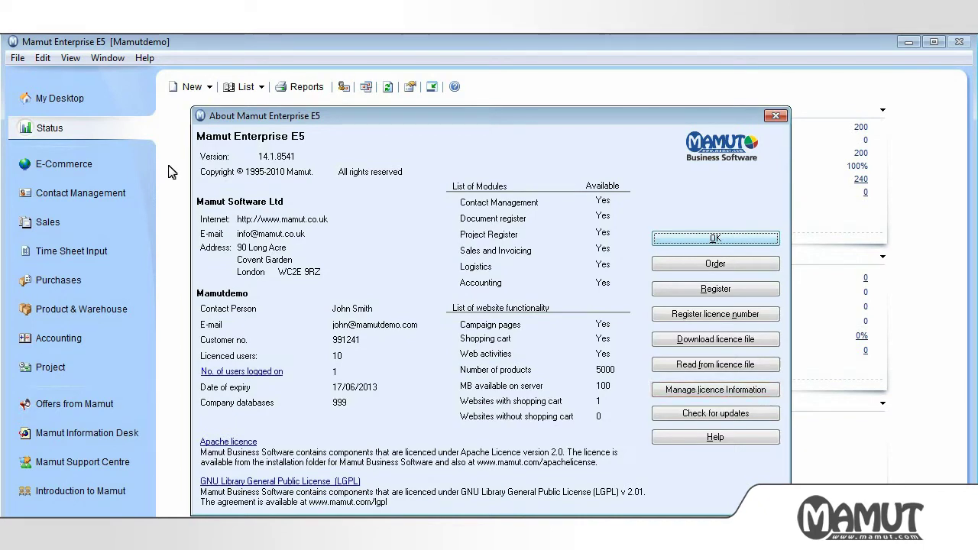
{"action": "left_click", "coordinate": [692, 238]}
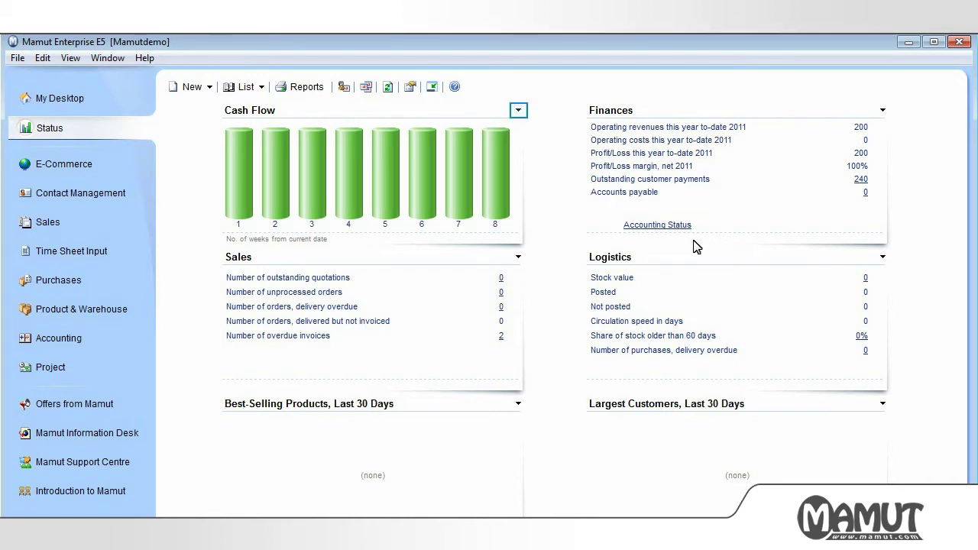
Replace the Cash Flow information box on the Status desktop with the My Quotations box.
{"action": "left_click", "coordinate": [519, 112]}
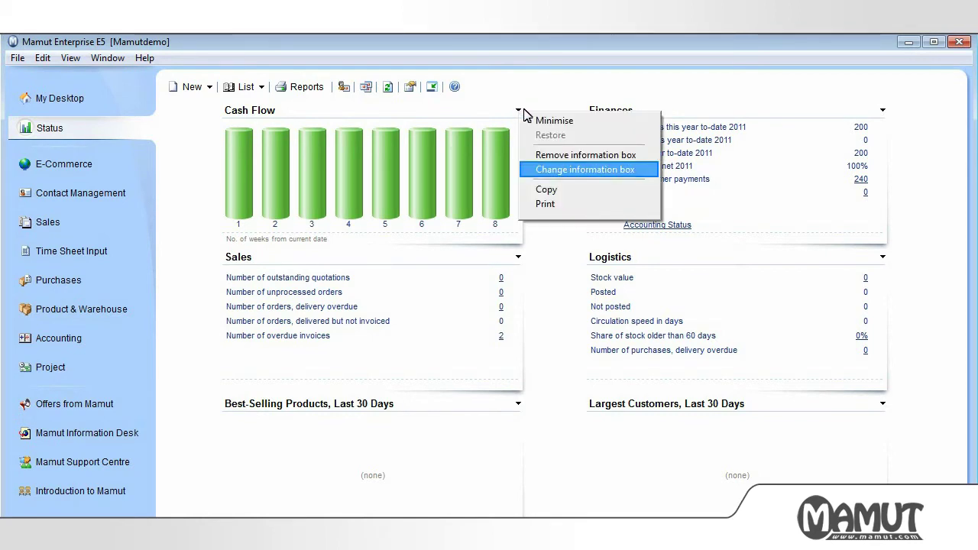
{"action": "left_click", "coordinate": [553, 171]}
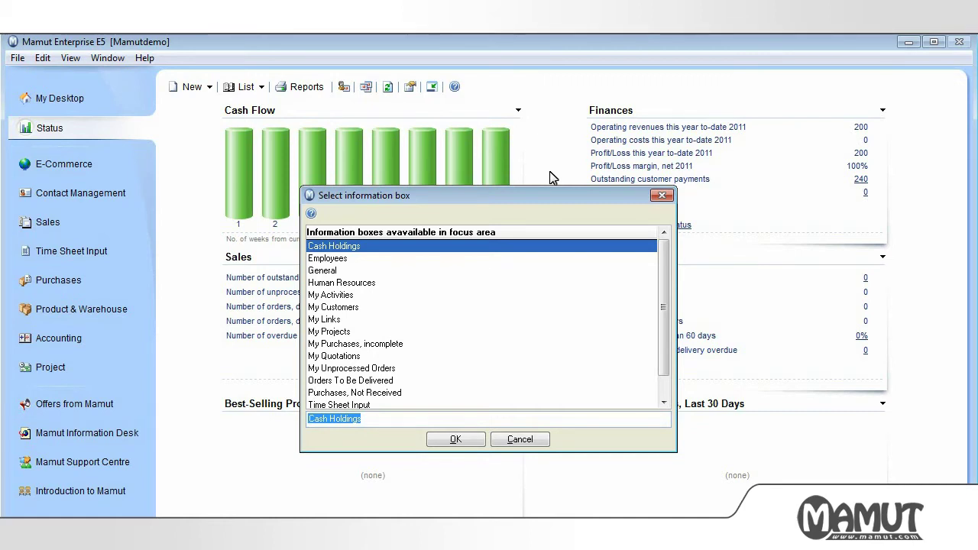
{"action": "left_click", "coordinate": [346, 358]}
{"action": "left_click", "coordinate": [455, 441]}
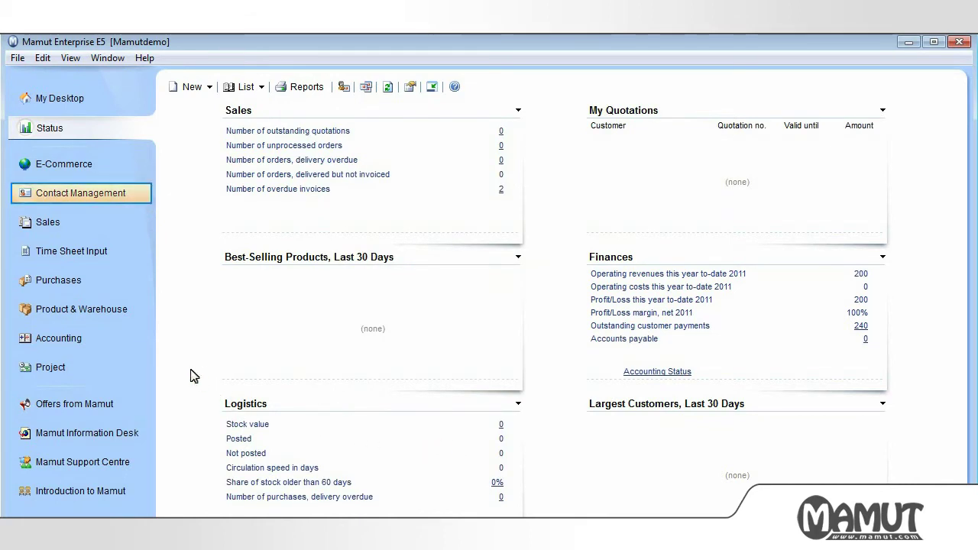
In the Contact Management focus area, change the Group Activity shortcut button to the Document Templates function.
{"action": "left_click", "coordinate": [120, 195]}
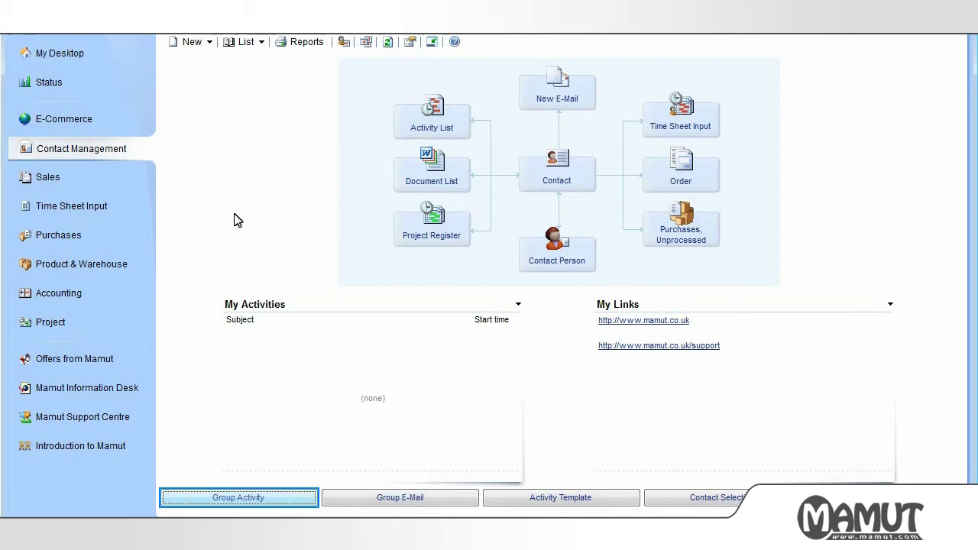
{"action": "right_click", "coordinate": [288, 502]}
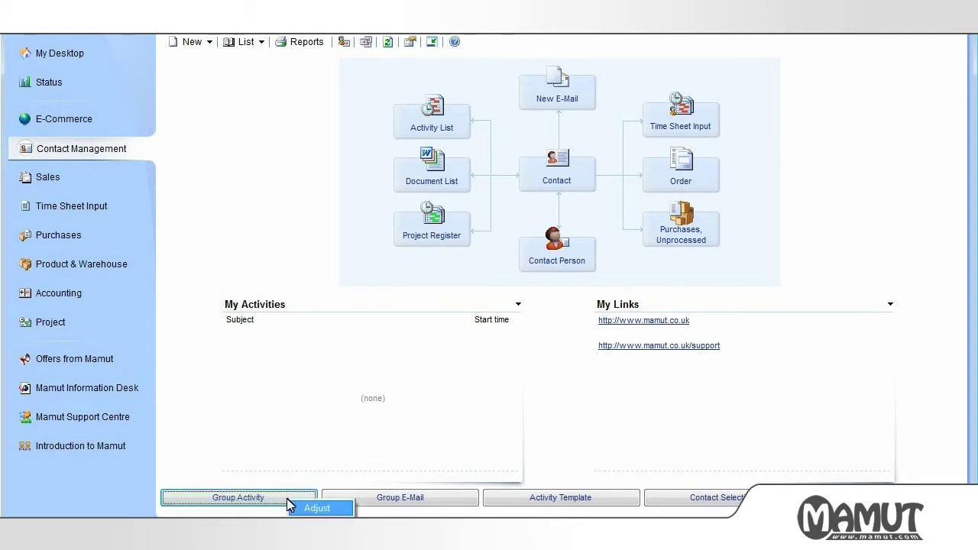
{"action": "left_click", "coordinate": [309, 509]}
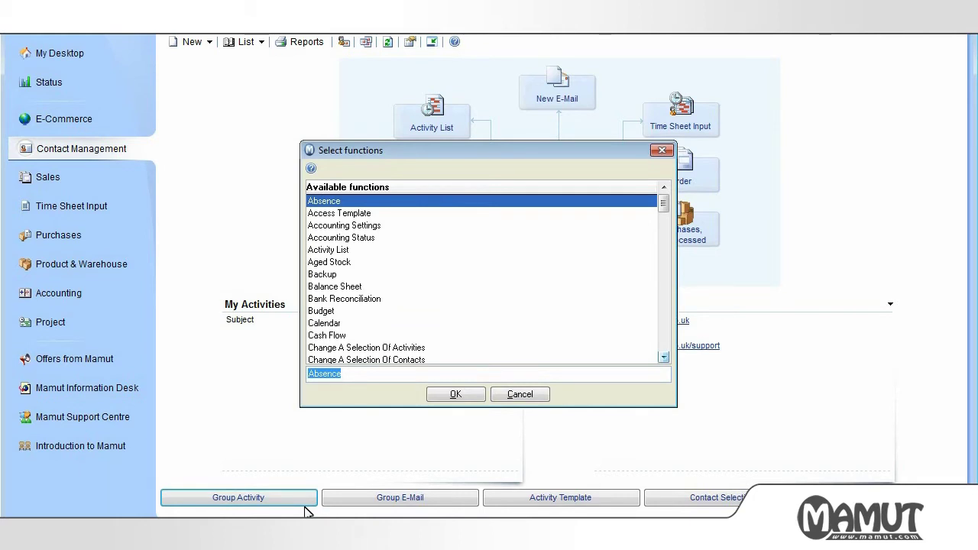
{"action": "double_click", "coordinate": [663, 357]}
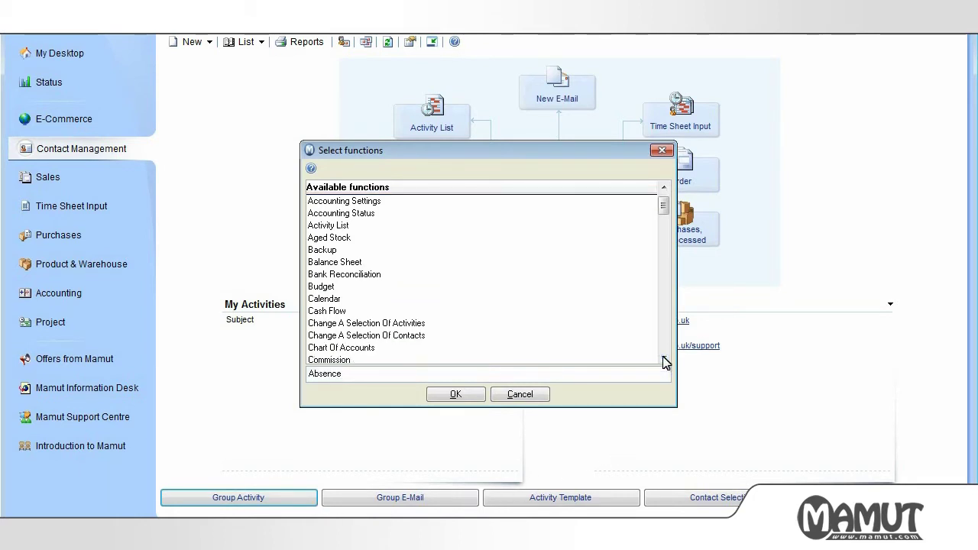
{"action": "scroll", "coordinate": [574, 290], "scroll_direction": "down", "scroll_amount": 6}
{"action": "left_click", "coordinate": [367, 274]}
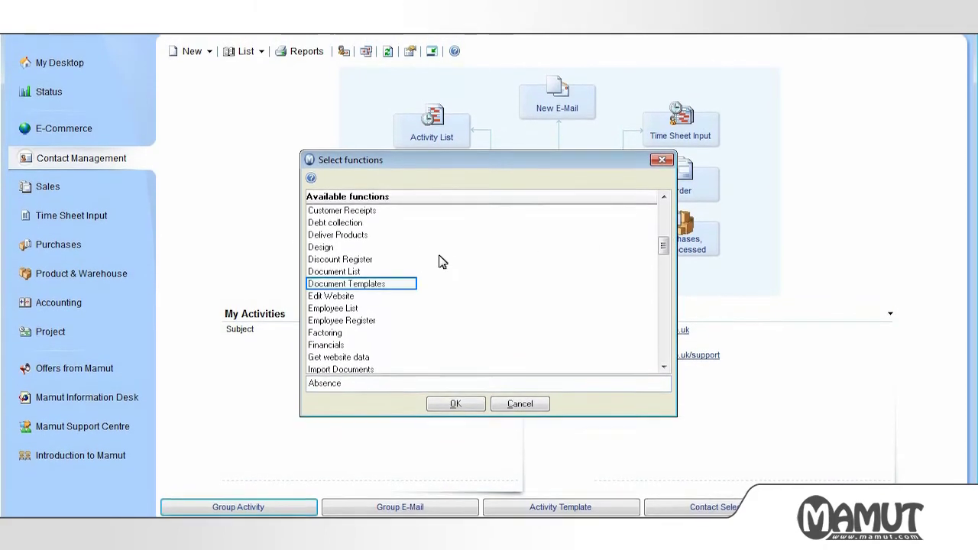
{"action": "left_click", "coordinate": [372, 289]}
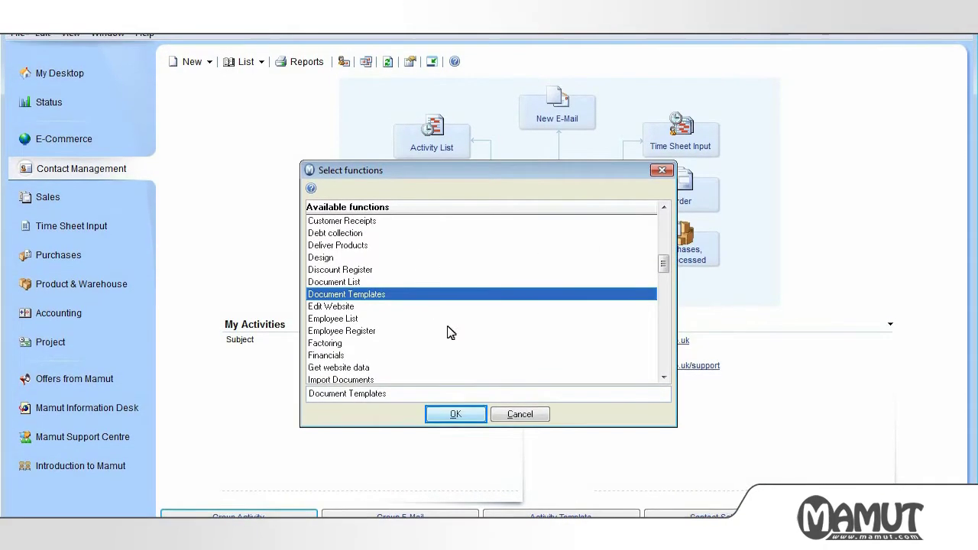
{"action": "left_click", "coordinate": [467, 407]}
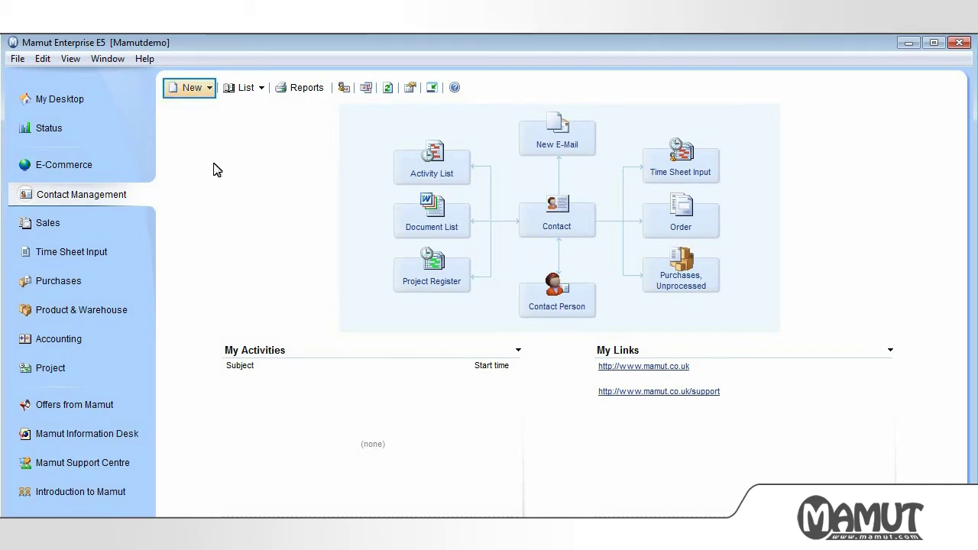
{"action": "left_click", "coordinate": [209, 89]}
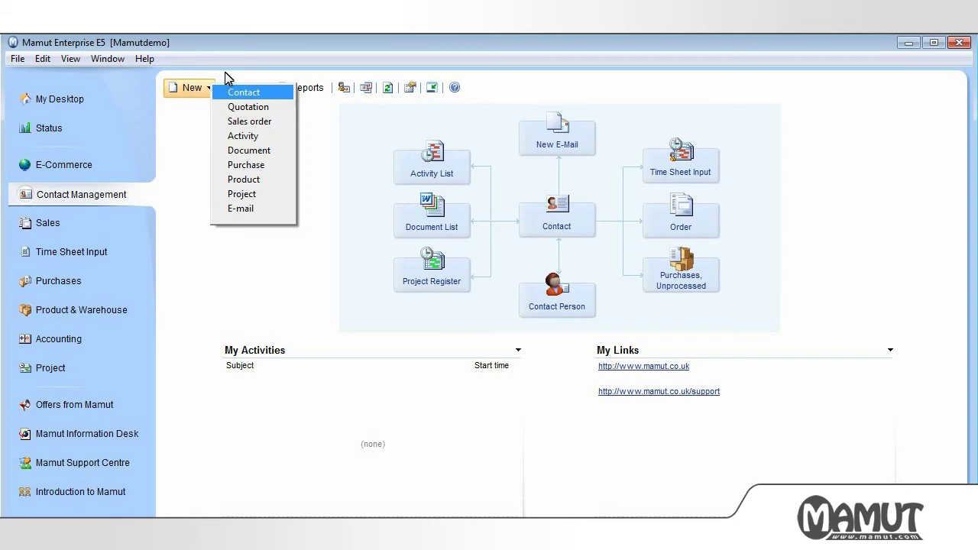
{"action": "left_click", "coordinate": [227, 62]}
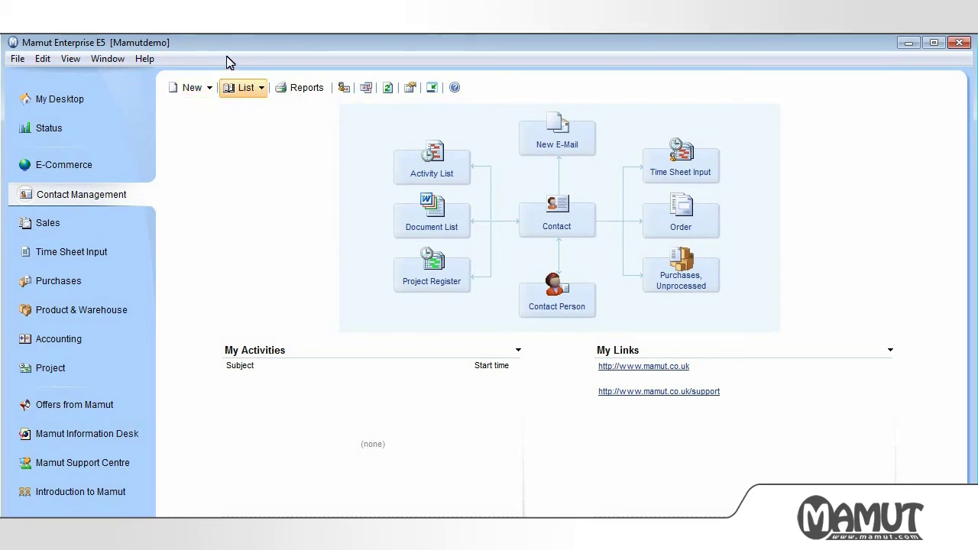
{"action": "left_click", "coordinate": [262, 89]}
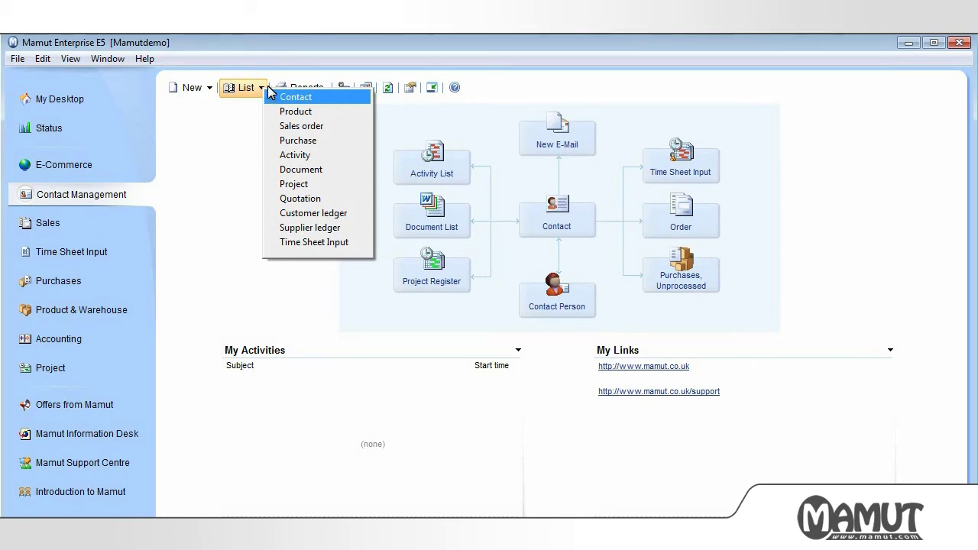
{"action": "left_click", "coordinate": [279, 67]}
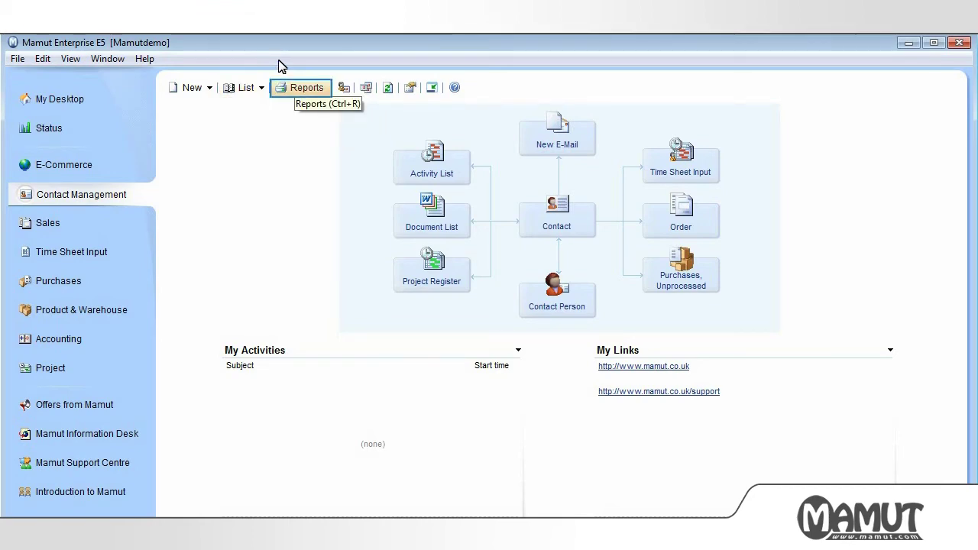
View the Reports module and the Settings overview, closing each one again.
{"action": "left_click", "coordinate": [297, 82]}
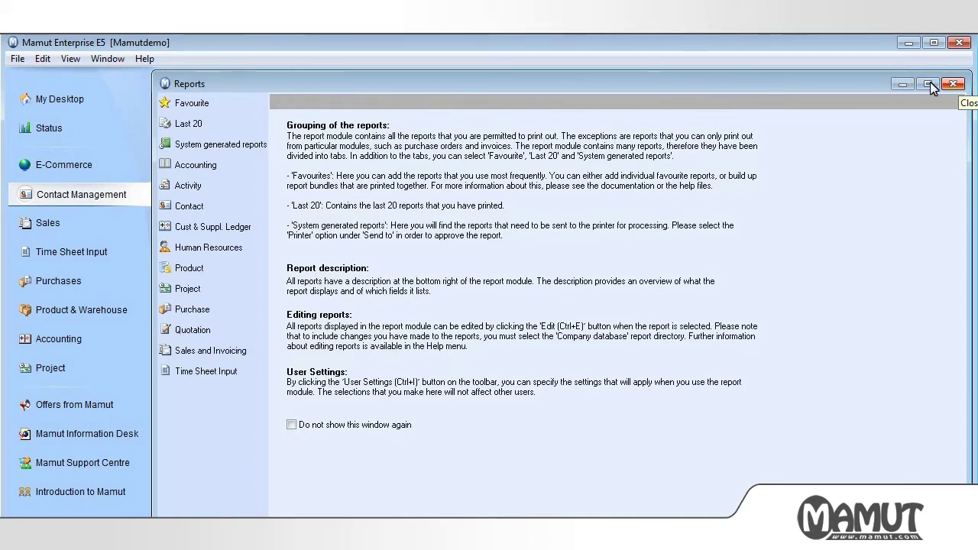
{"action": "left_click", "coordinate": [954, 84]}
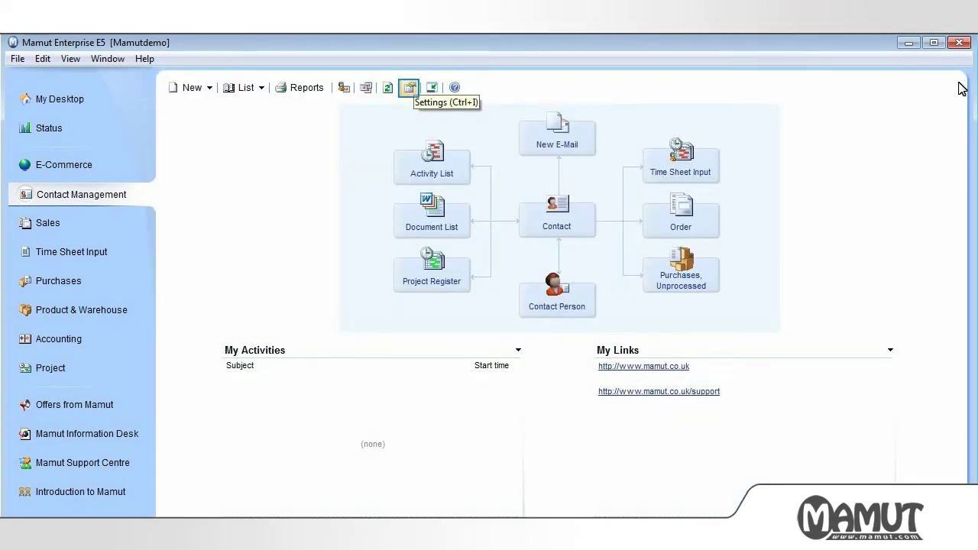
{"action": "left_click", "coordinate": [410, 88]}
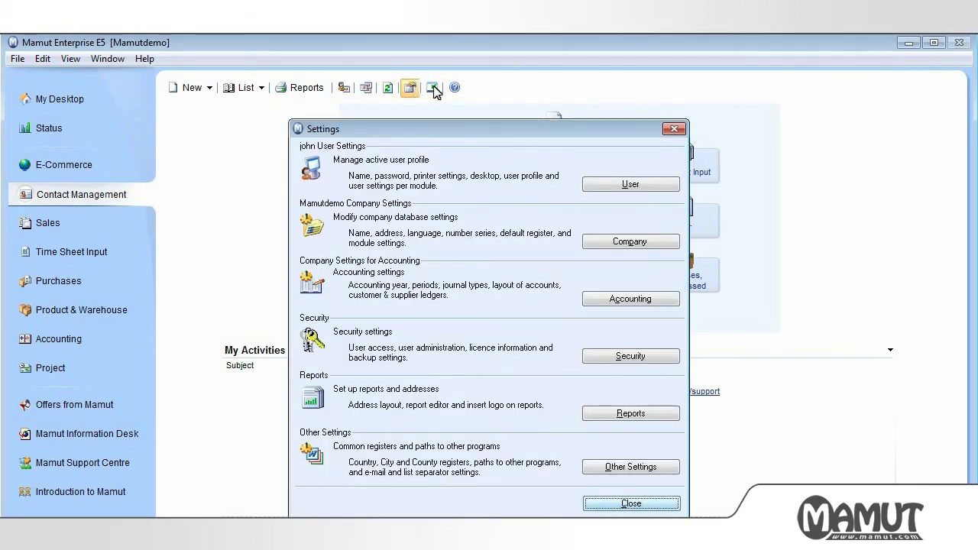
{"action": "left_click", "coordinate": [660, 505]}
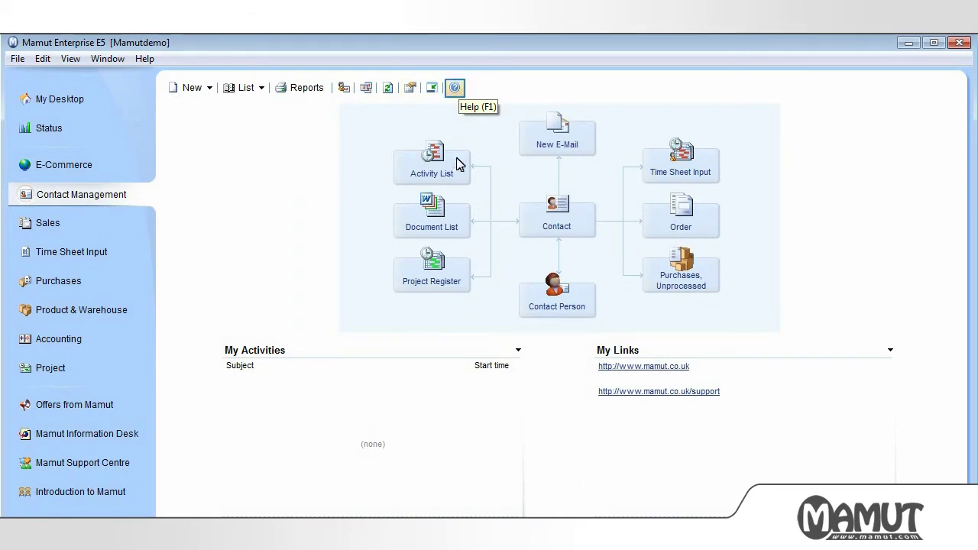
Set Online Help as the default help source, view the Contact Management help page, and minimise the browser.
{"action": "left_click", "coordinate": [455, 87]}
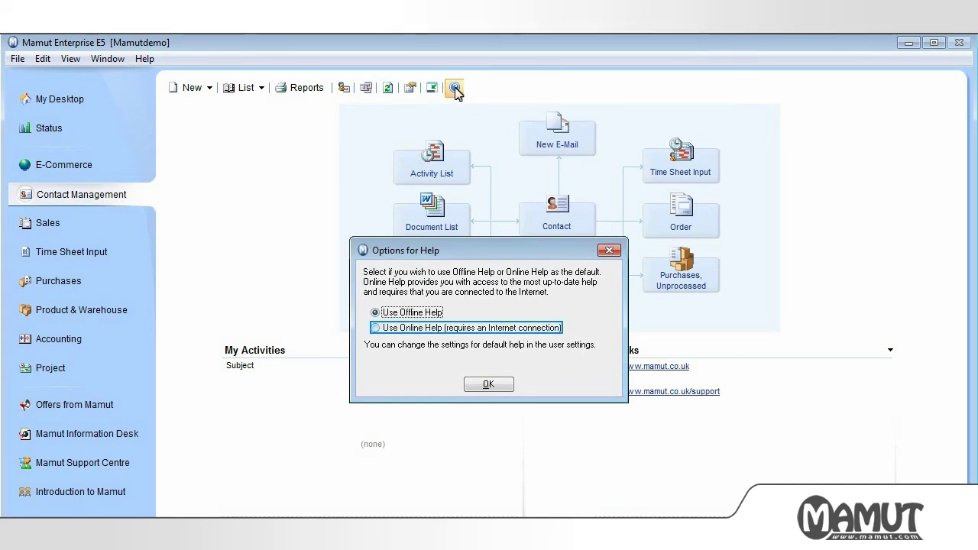
{"action": "left_click", "coordinate": [378, 329]}
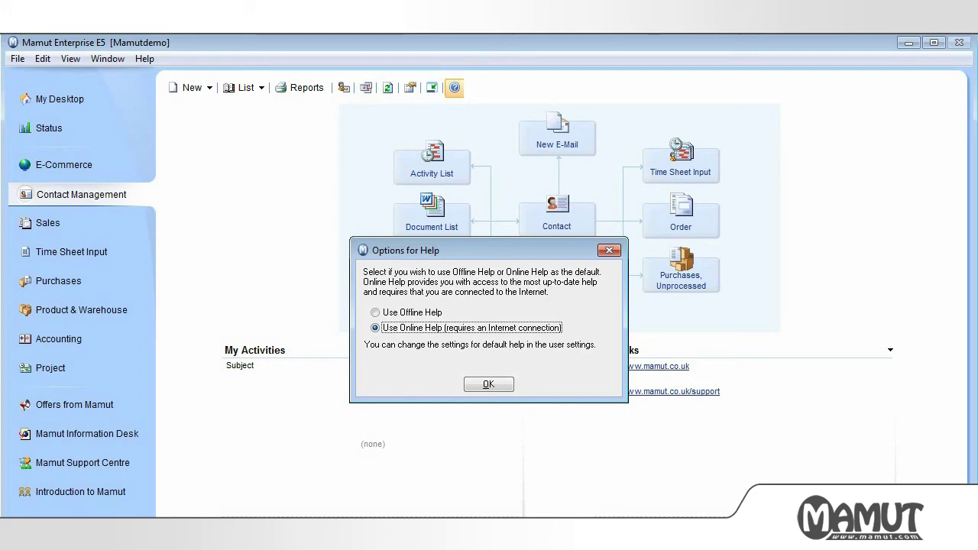
{"action": "left_click", "coordinate": [488, 384]}
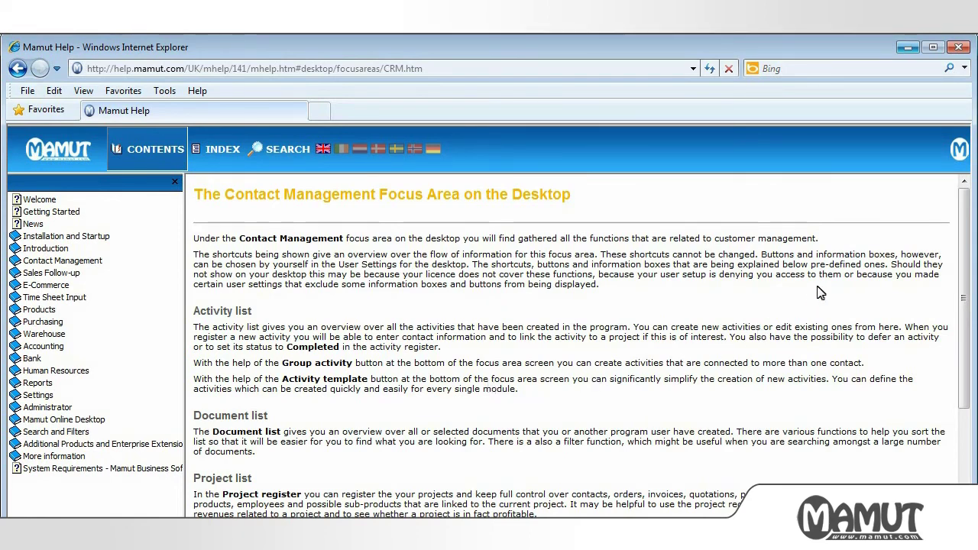
{"action": "left_click", "coordinate": [909, 49]}
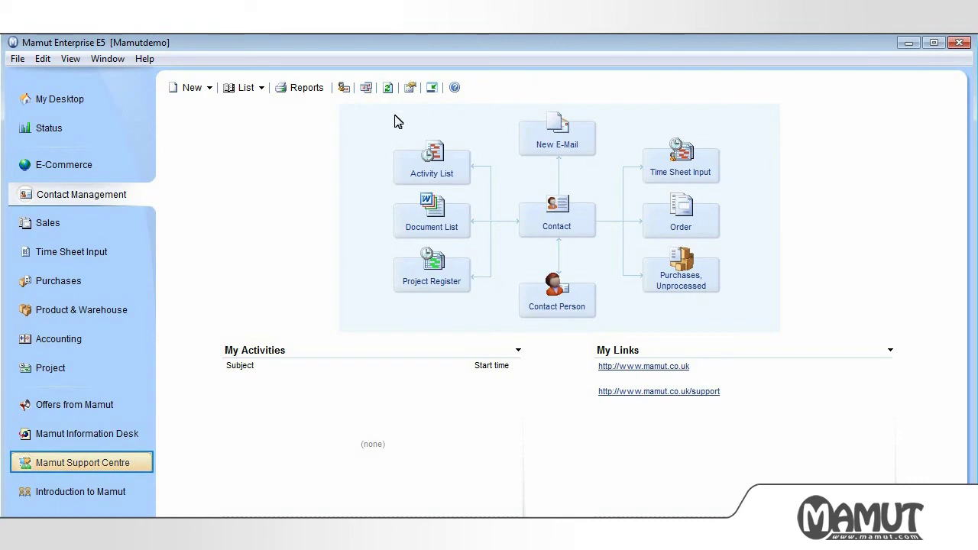
Search the Mamut Support Centre FAQ for "credit note" and open the article "How to create a Credit Note?".
{"action": "left_click", "coordinate": [107, 464]}
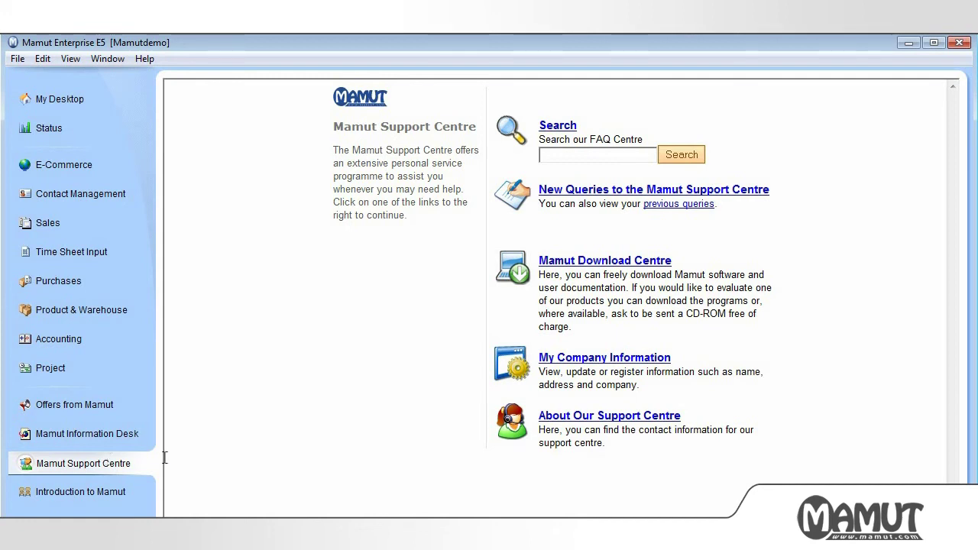
{"action": "left_click", "coordinate": [550, 155]}
{"action": "type", "text": "credit note"}
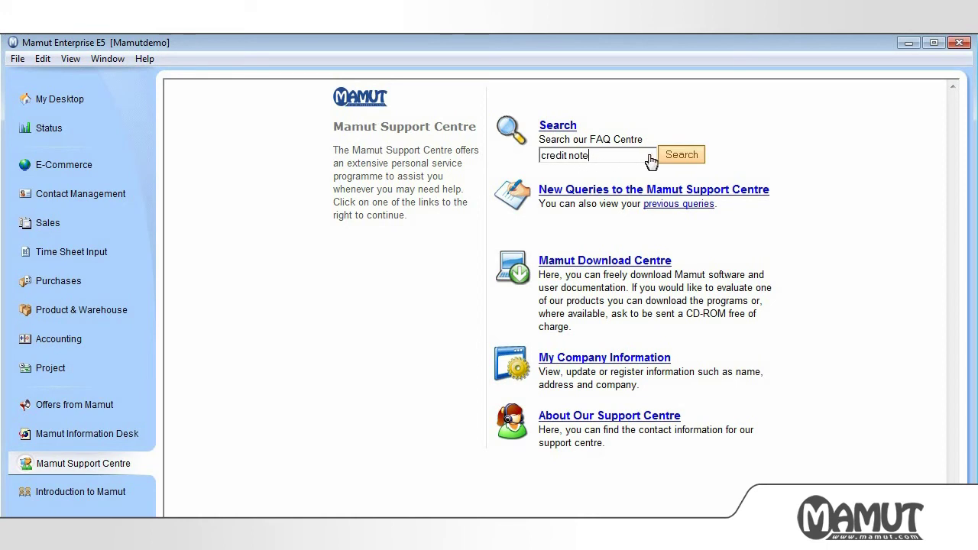
{"action": "left_click", "coordinate": [676, 158]}
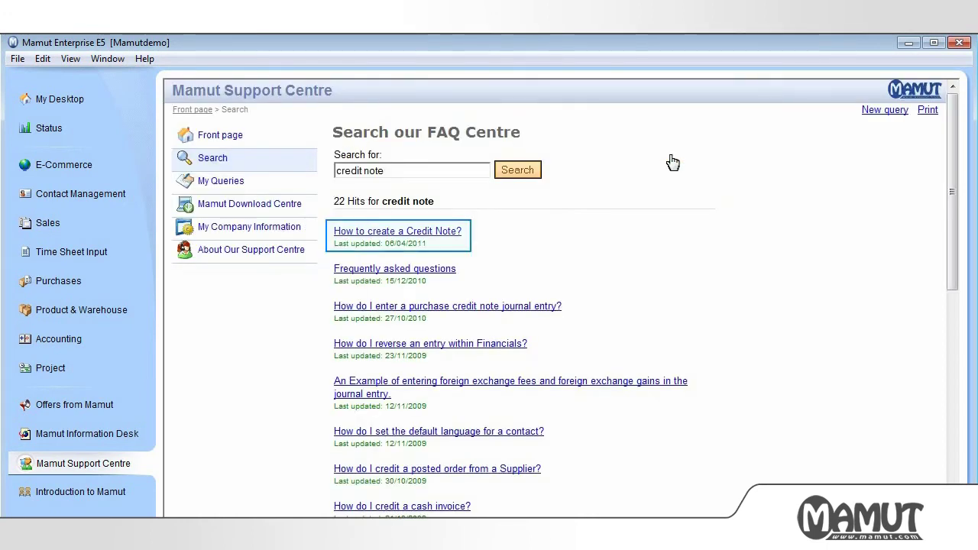
{"action": "left_click", "coordinate": [424, 232]}
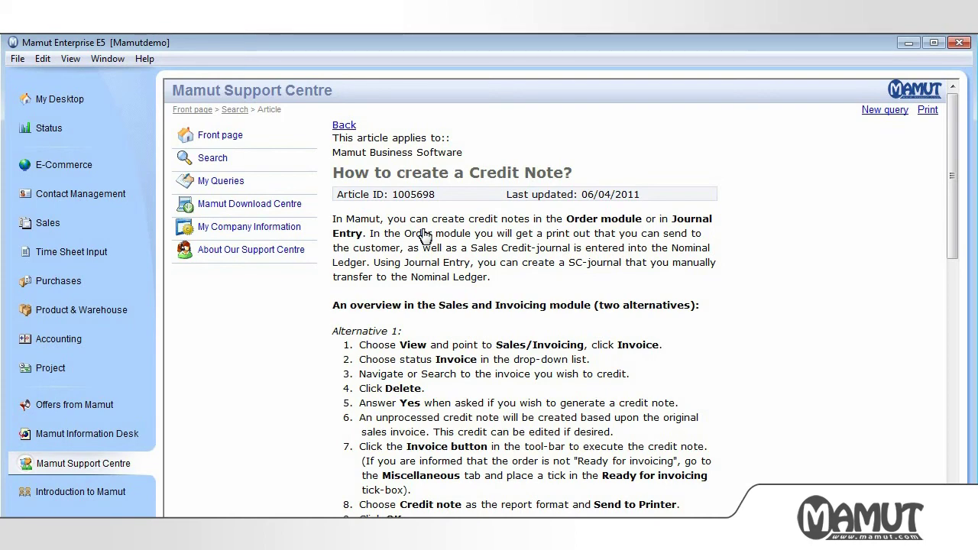
Return to the Support Centre front page and start a new query to the Mamut Support Centre.
{"action": "left_click", "coordinate": [198, 110]}
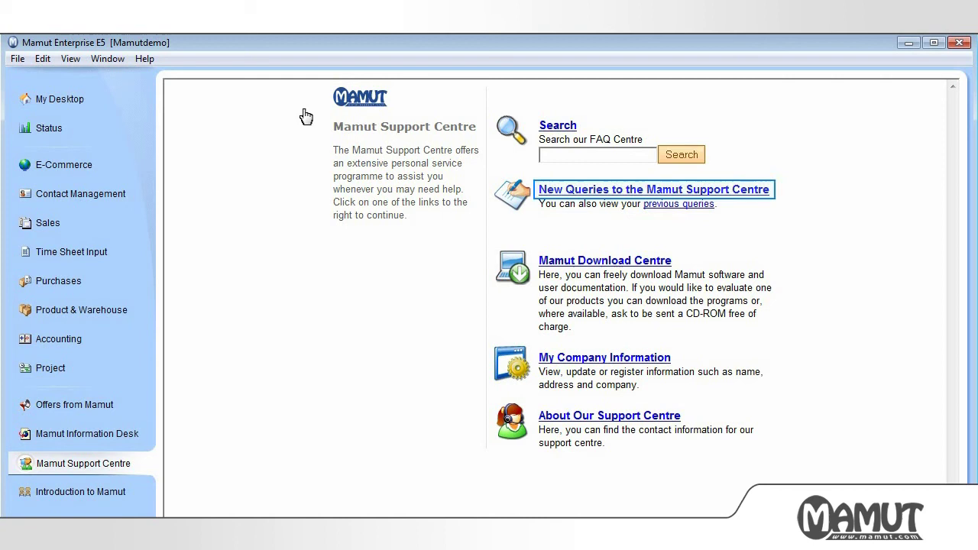
{"action": "left_click", "coordinate": [572, 191]}
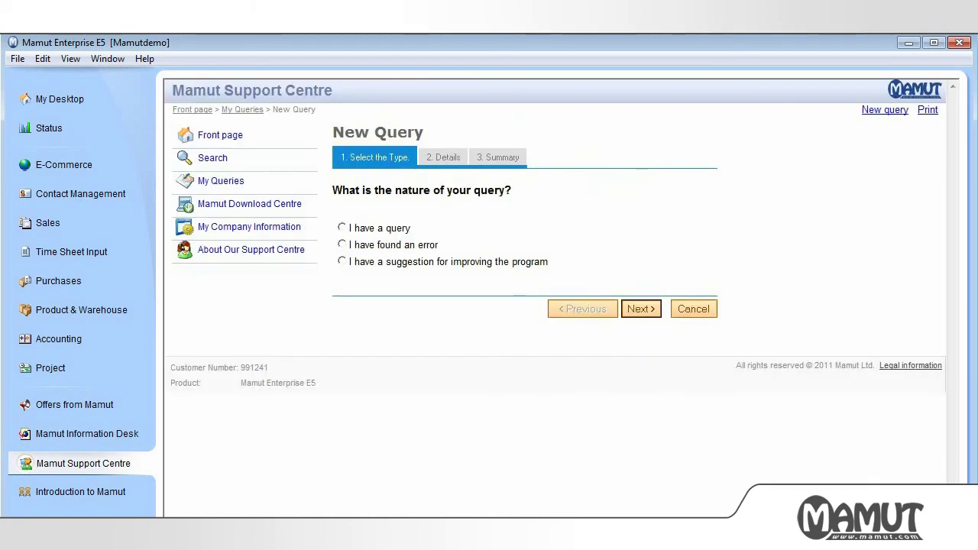